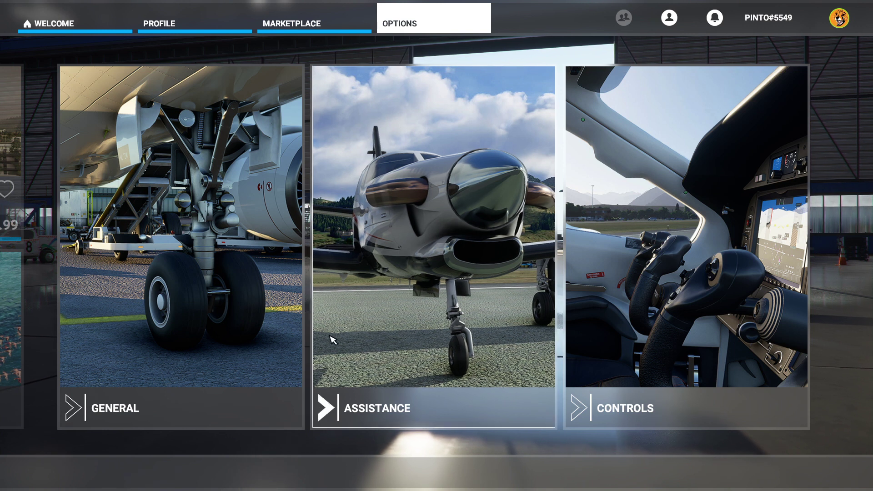
# - Turn Developer Mode ON under Options > General > Developers and apply and save it
pyautogui.click(97, 30)
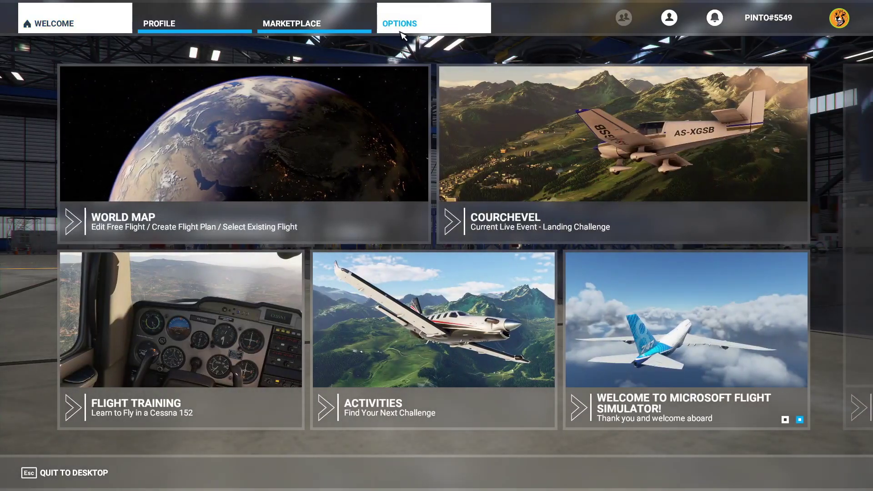
pyautogui.click(403, 30)
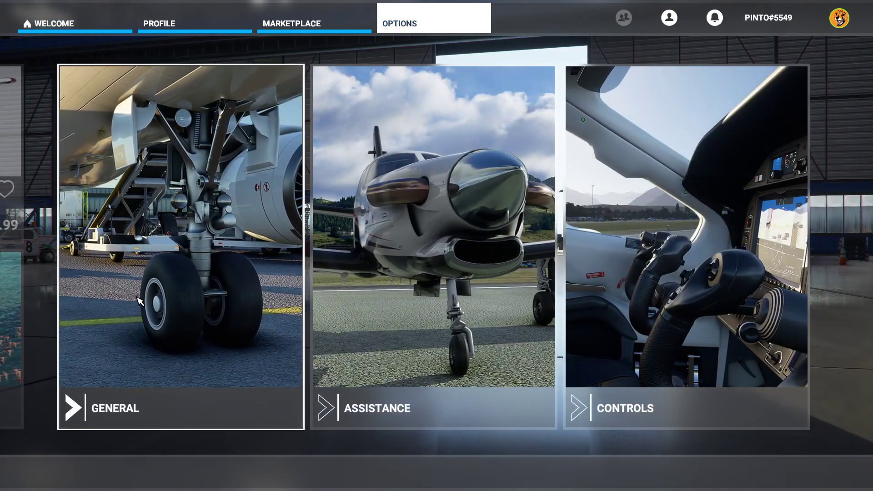
pyautogui.click(138, 301)
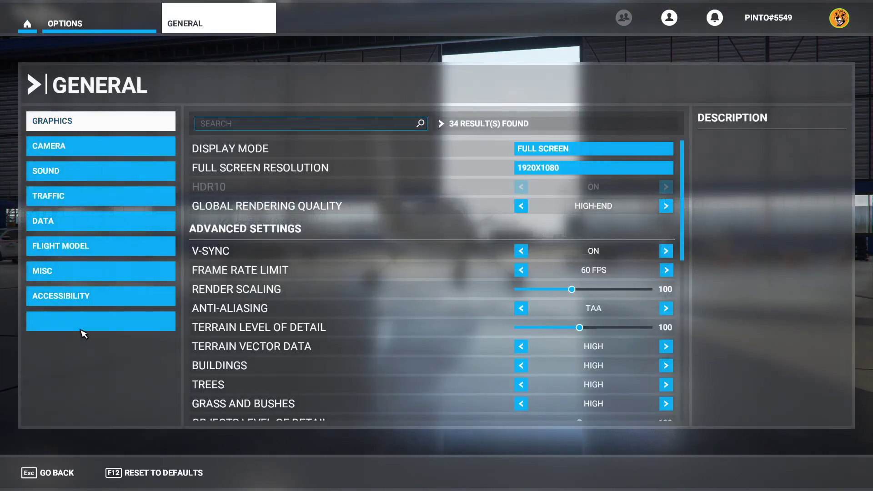
pyautogui.click(83, 329)
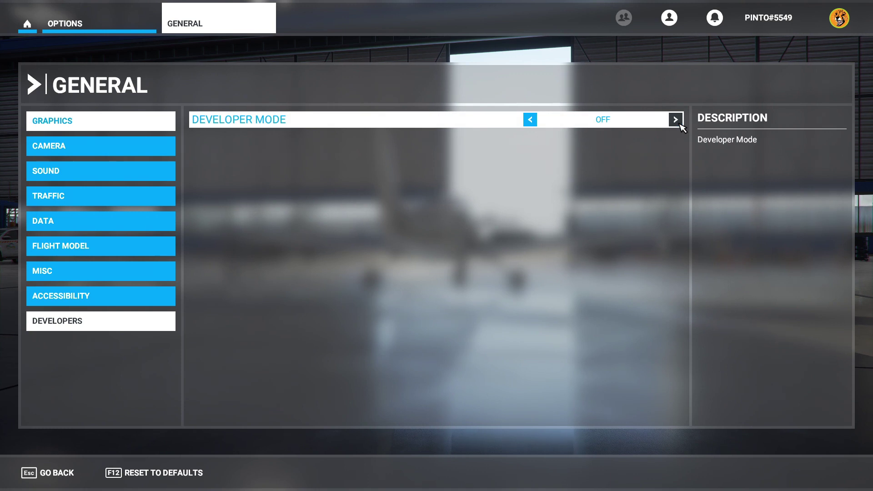
pyautogui.click(676, 120)
pyautogui.click(266, 473)
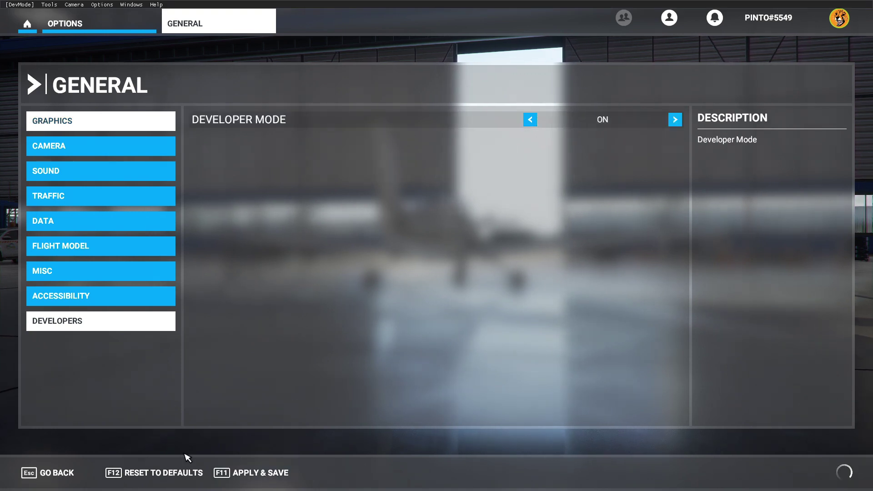
pyautogui.click(54, 473)
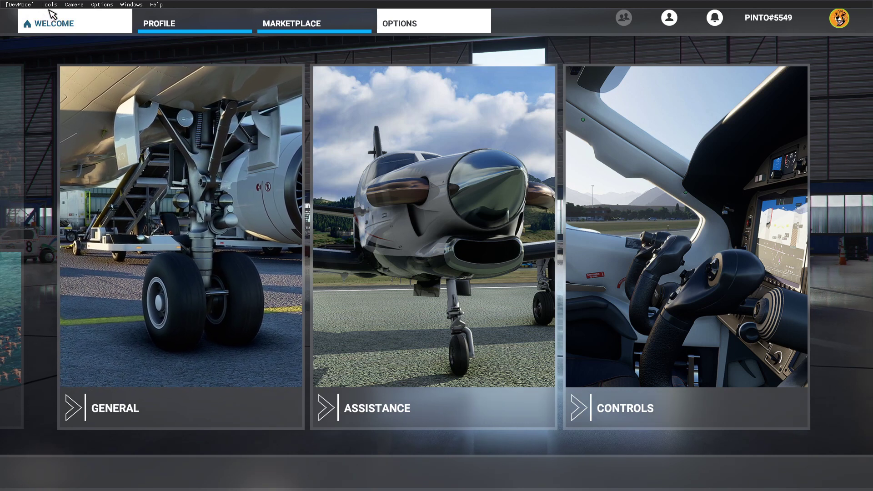
# - Open the Virtual File System from the DevMode Tools menu and expand Watched Bases
pyautogui.click(50, 7)
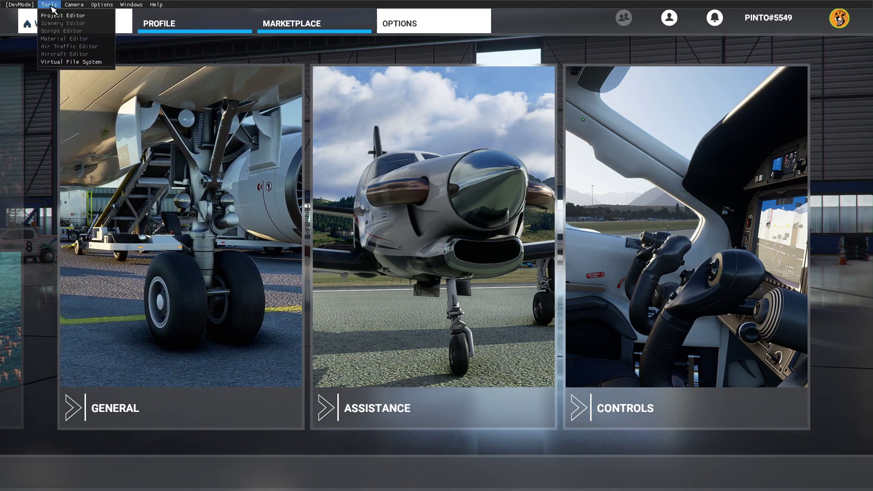
pyautogui.click(63, 63)
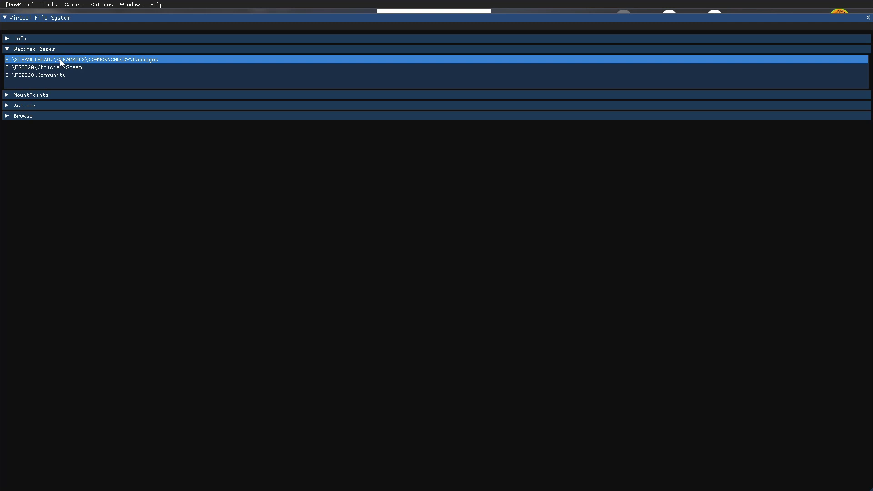
pyautogui.click(30, 50)
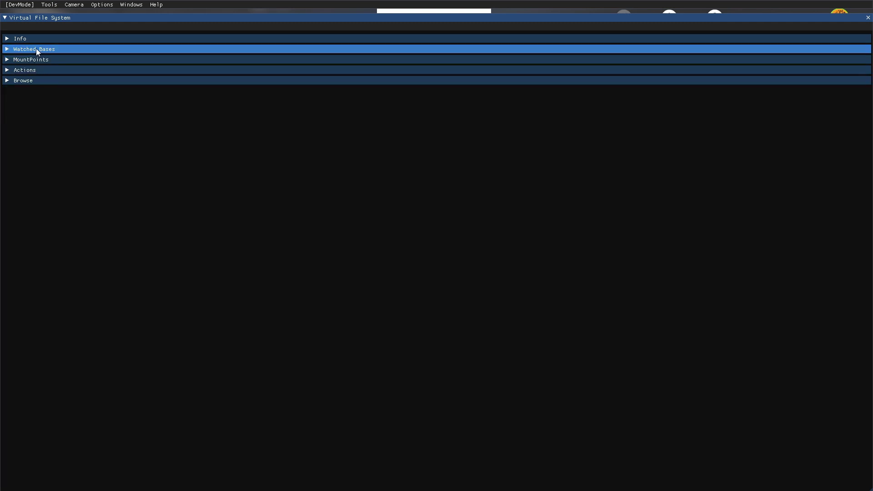
pyautogui.click(39, 51)
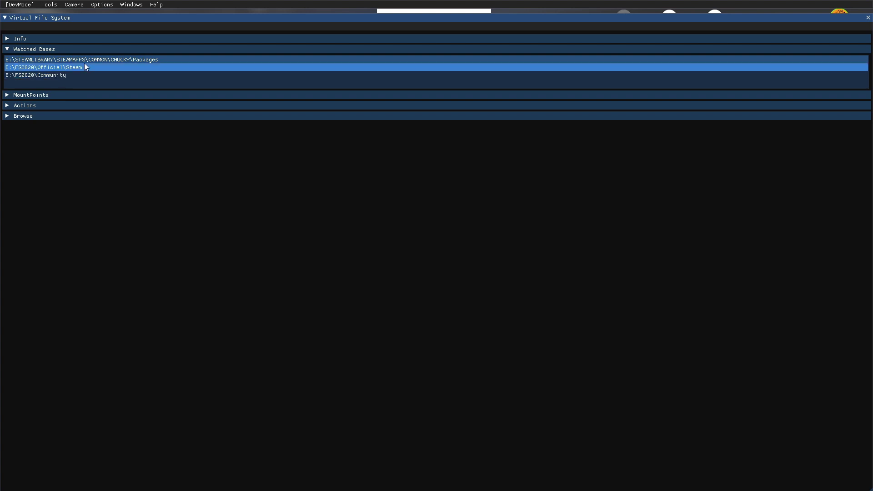
# - Inspect the E:\FS2020\Official\Steam and E:\FS2020\Community watched paths
pyautogui.click(116, 67)
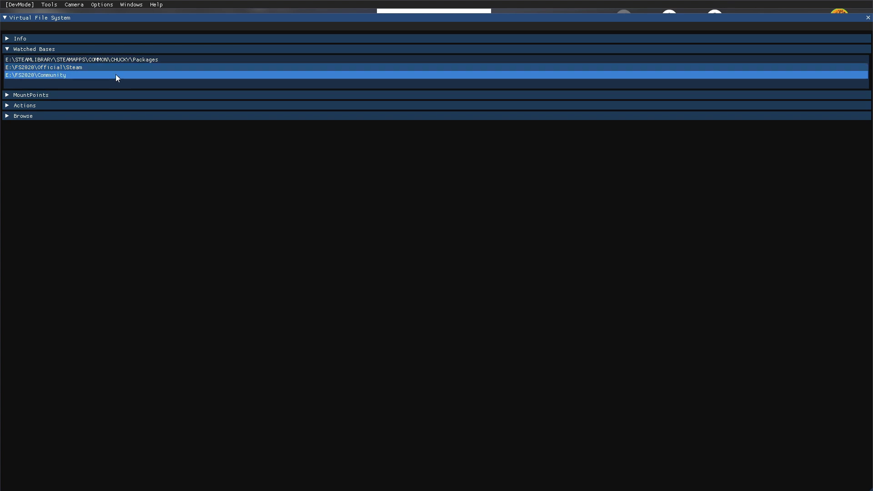
pyautogui.click(116, 75)
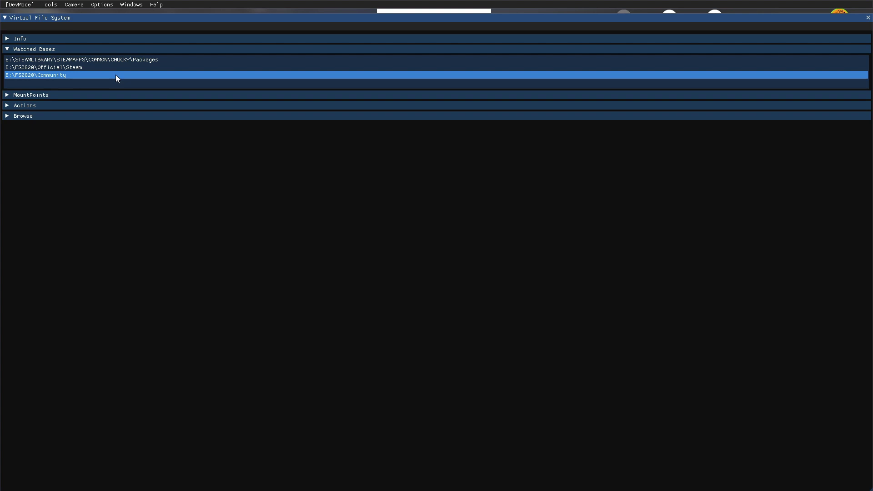
pyautogui.click(113, 66)
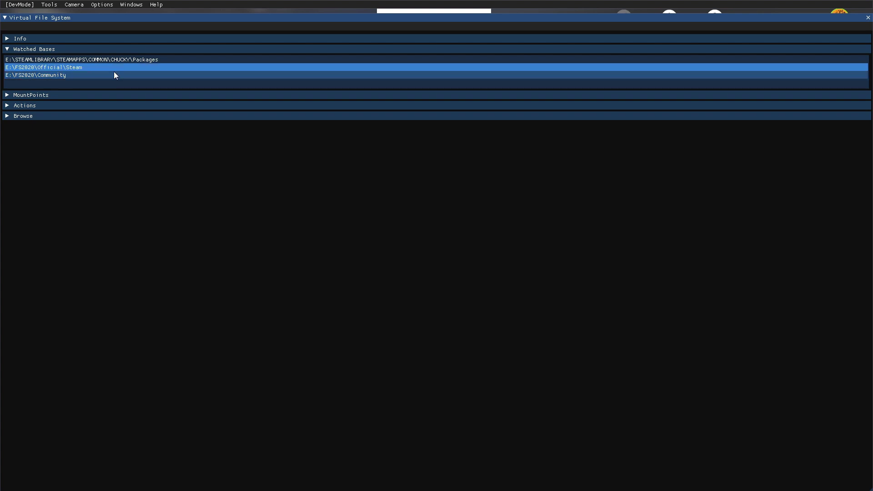
pyautogui.click(114, 73)
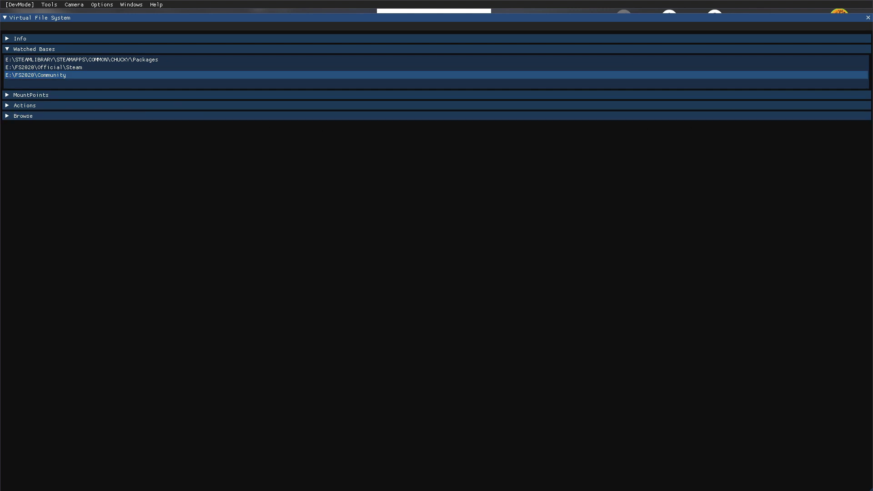
pyautogui.hotkey('alt', 'Tab')
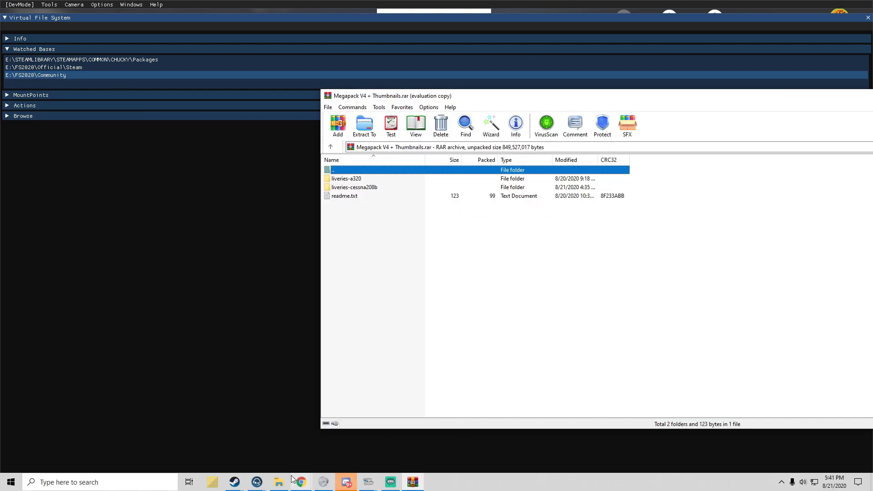
# - Browse FS2020\Official\Steam's packages, then open E:\FS2020\Community with its liveries folder
pyautogui.click(279, 482)
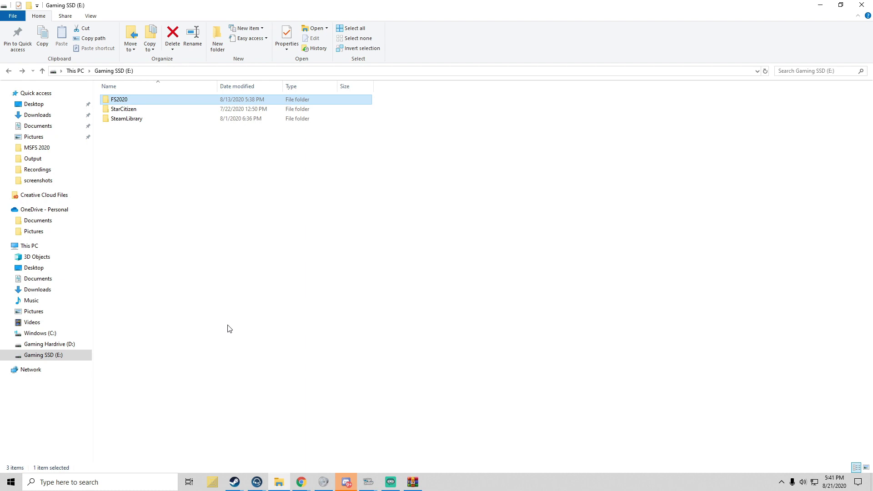
pyautogui.doubleClick(133, 100)
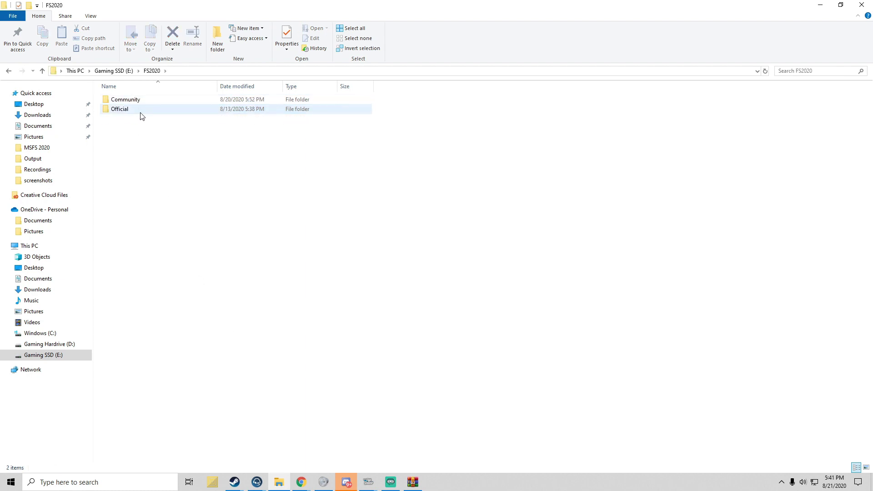
pyautogui.doubleClick(141, 112)
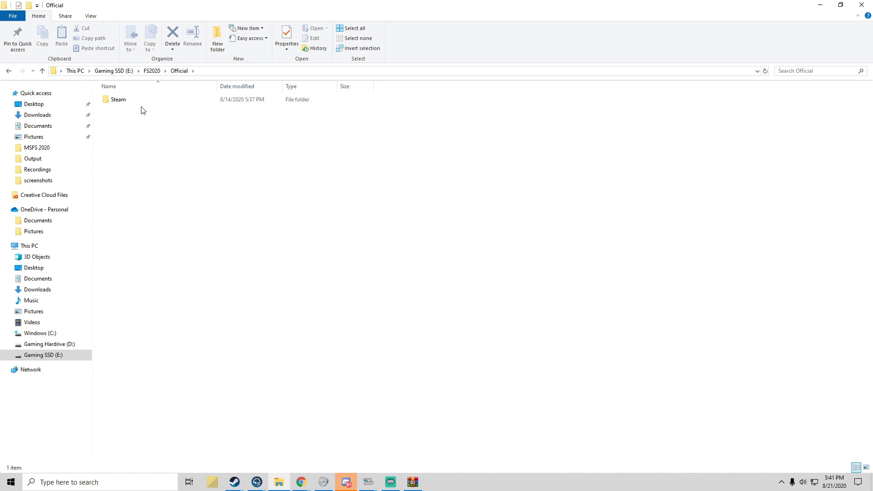
pyautogui.doubleClick(136, 100)
pyautogui.scroll(-6, 191, 181)
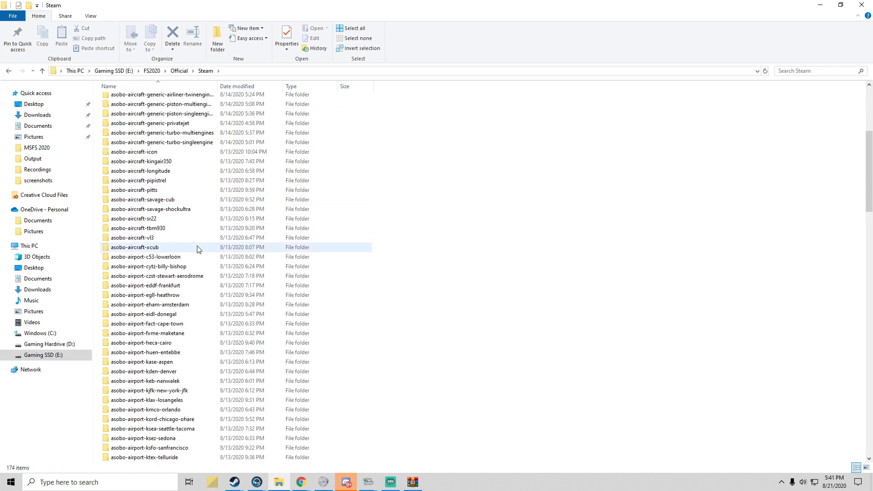
pyautogui.scroll(-11, 197, 249)
pyautogui.scroll(-20, 199, 253)
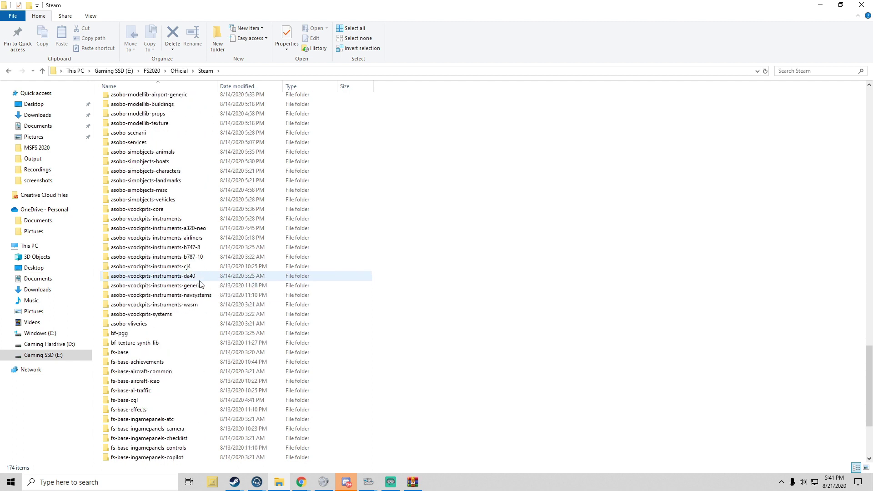
pyautogui.scroll(20, 202, 280)
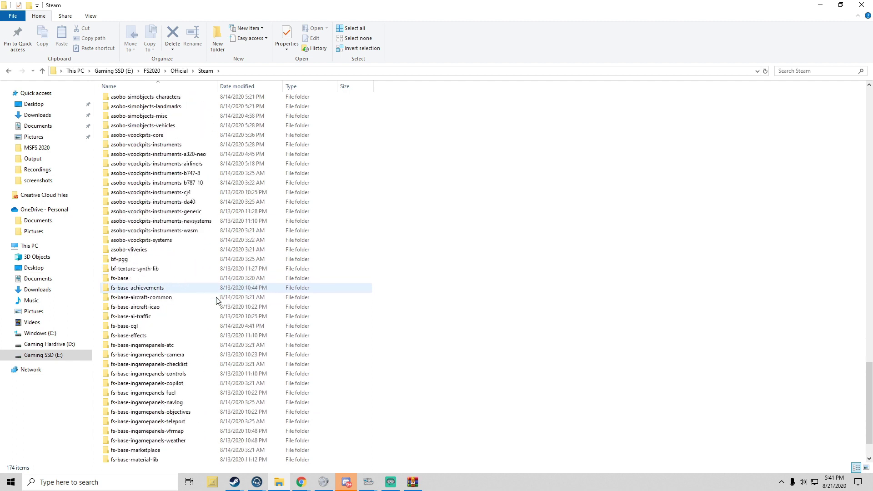
pyautogui.scroll(15, 211, 298)
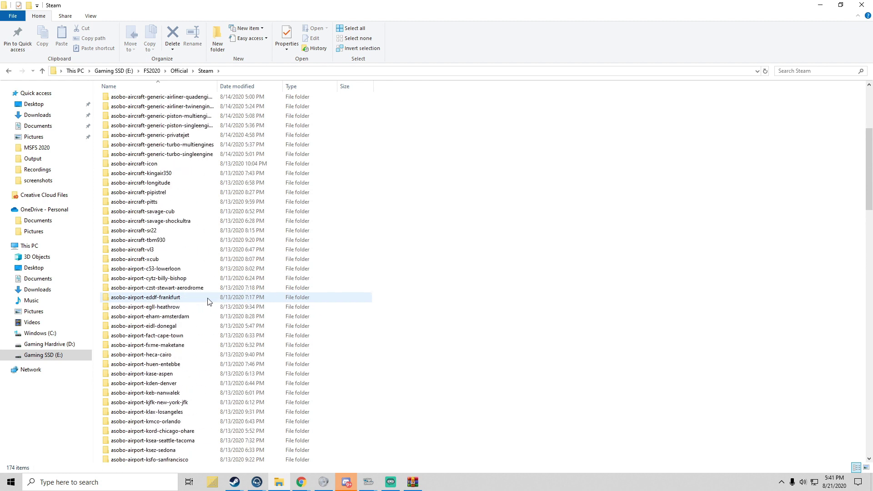
pyautogui.press('BackSpace')
pyautogui.press('BackSpace')
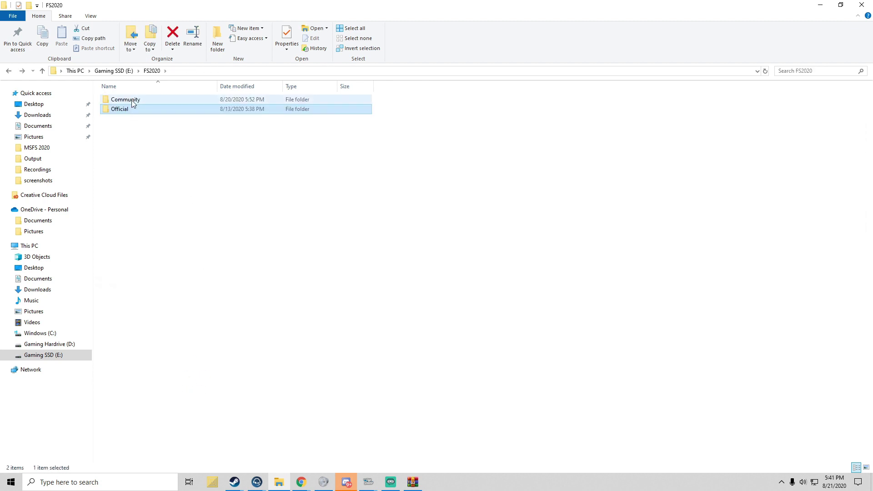
pyautogui.doubleClick(132, 101)
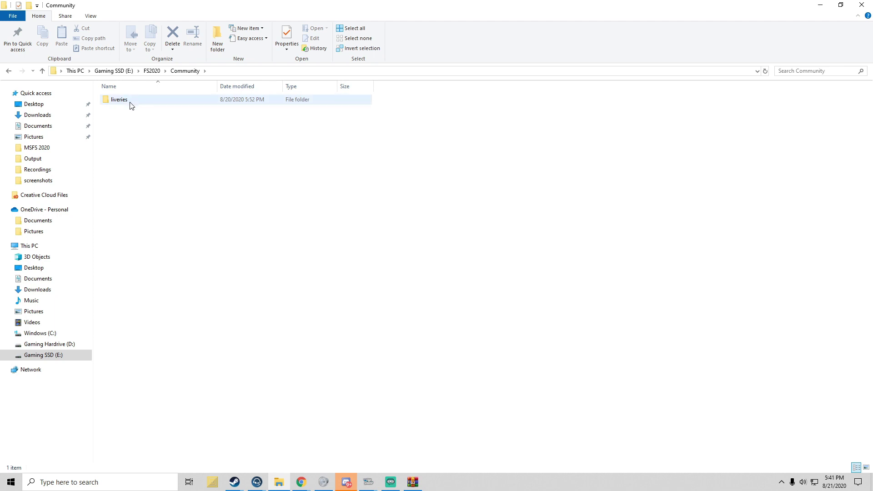
# - In Chrome's msfsaddons tab, scroll through the Liveries - Megapack V4 (40 Liveries!) page
pyautogui.moveTo(309, 488)
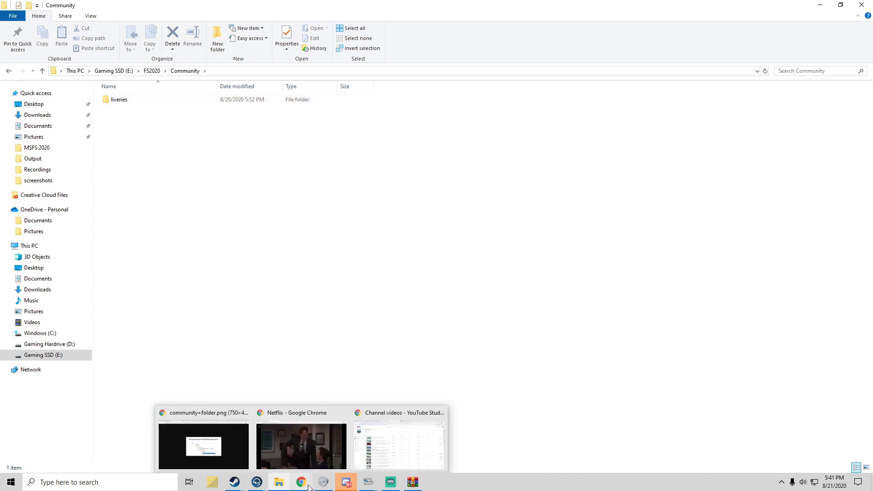
pyautogui.click(236, 446)
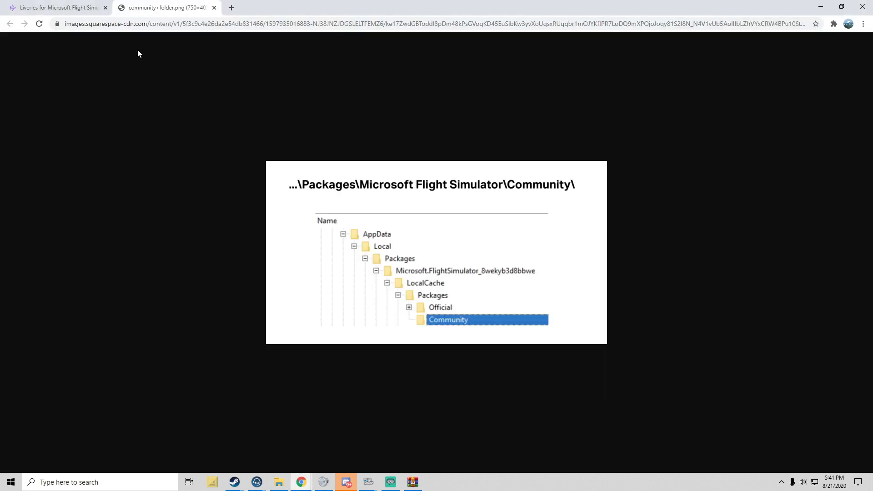
pyautogui.click(78, 5)
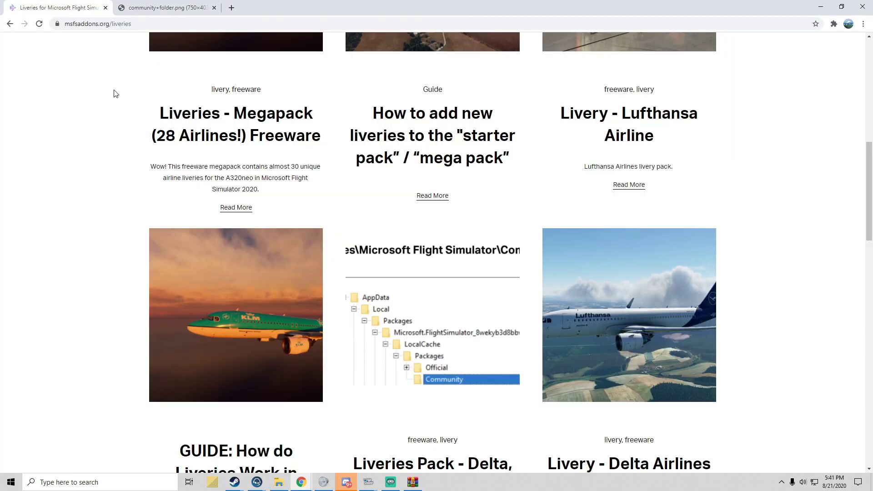
pyautogui.scroll(10, 127, 107)
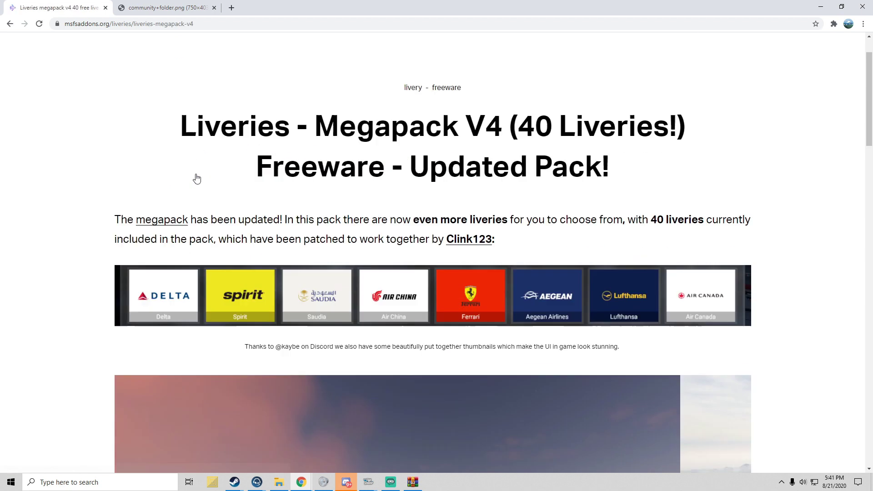
pyautogui.scroll(-3, 196, 178)
pyautogui.scroll(-2, 196, 178)
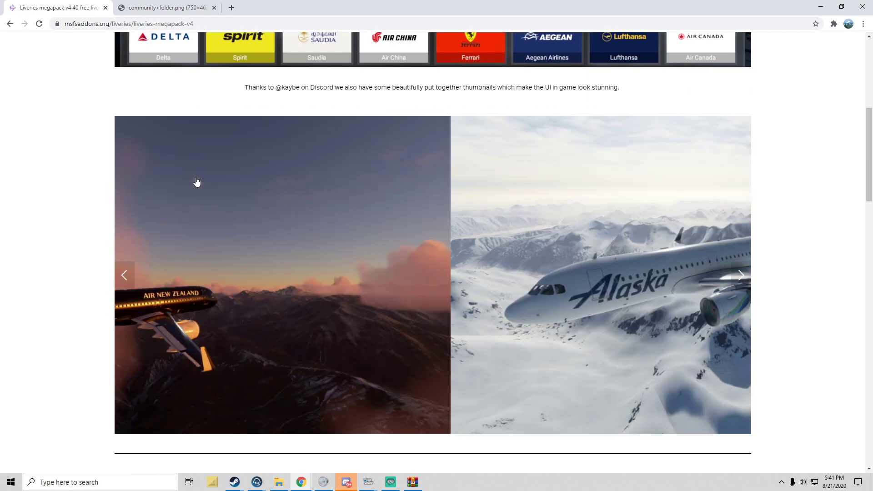
pyautogui.scroll(-5, 197, 181)
# - Scroll the megapack livery gallery and close the WinRAR Megapack V4 archive window
pyautogui.scroll(-5, 197, 181)
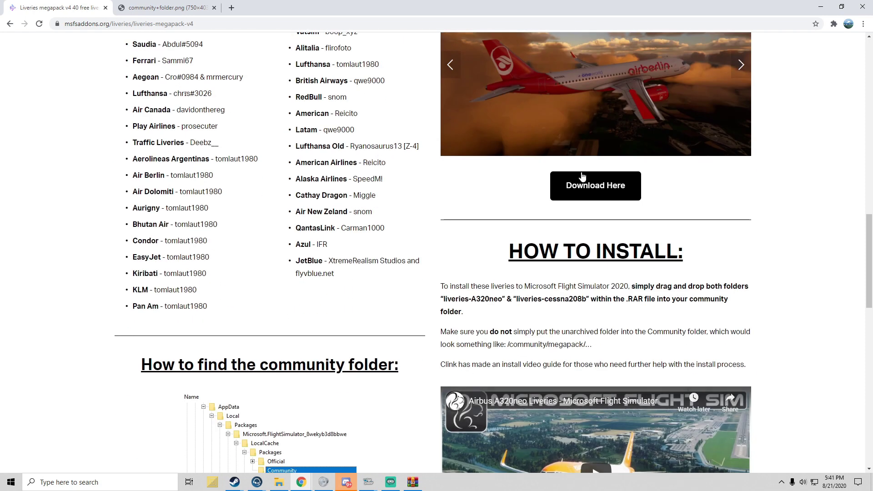
pyautogui.scroll(5, 563, 213)
pyautogui.scroll(5, 564, 214)
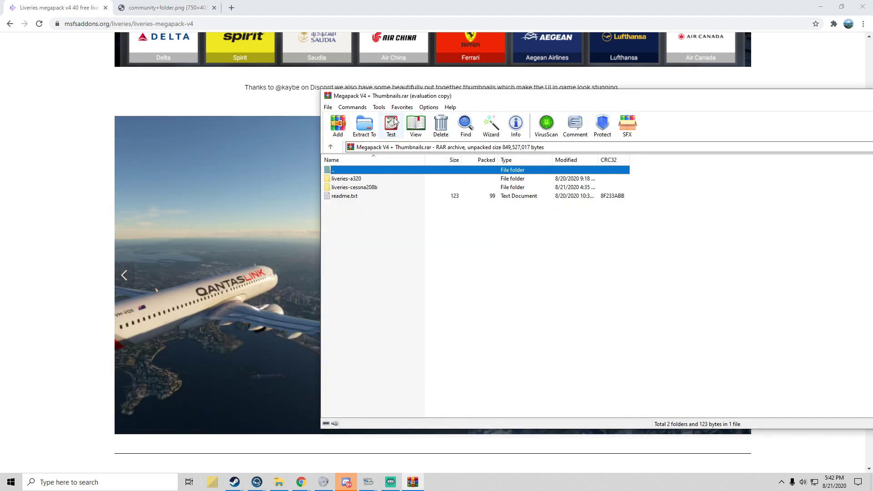
pyautogui.hotkey('alt', 'F4')
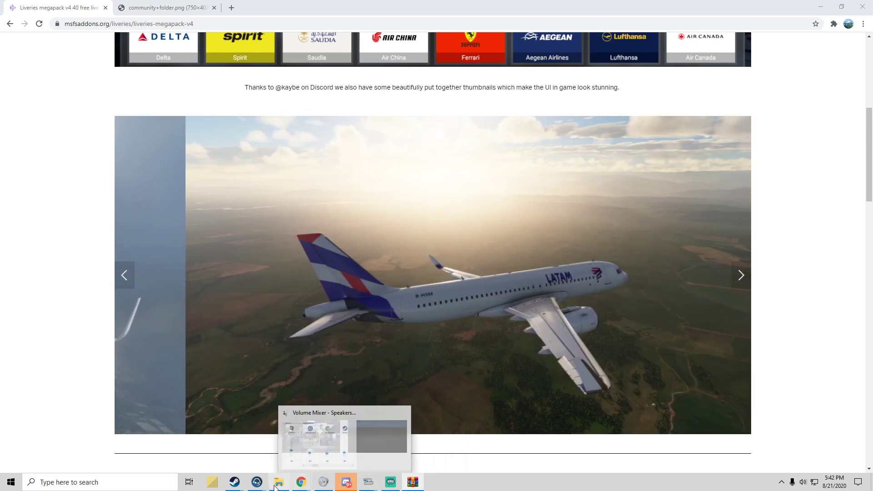
# - Drag liveries-a320 and liveries-cessna208b from the Megapack V4 archive into E:\FS2020\Community
pyautogui.click(277, 483)
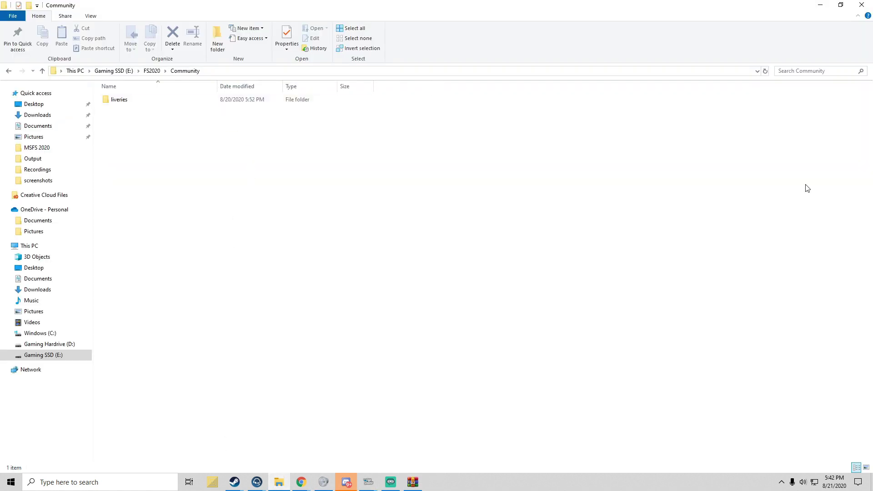
pyautogui.hotkey('alt', 'Tab')
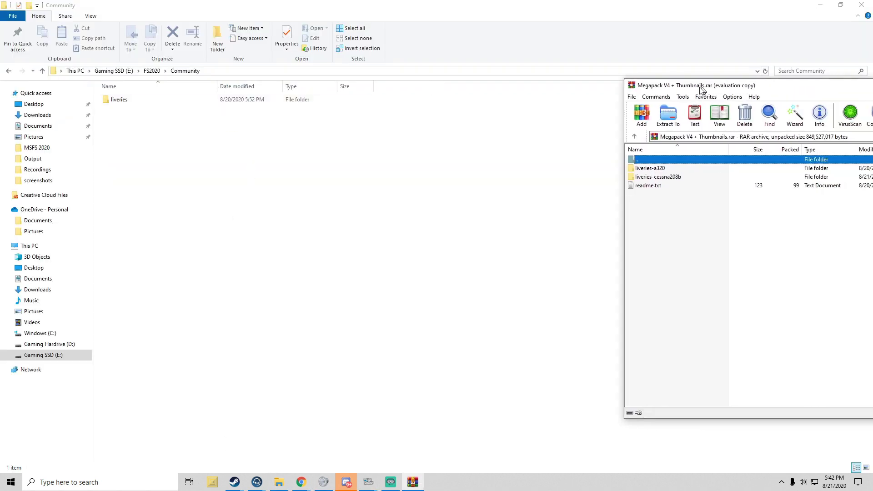
pyautogui.moveTo(630, 170); pyautogui.dragTo(376, 182)
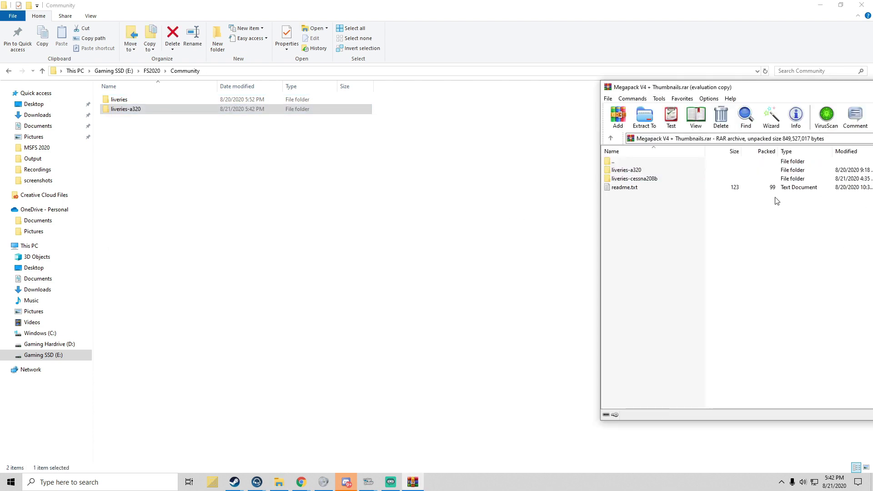
pyautogui.click(645, 181)
pyautogui.moveTo(658, 184); pyautogui.dragTo(400, 183)
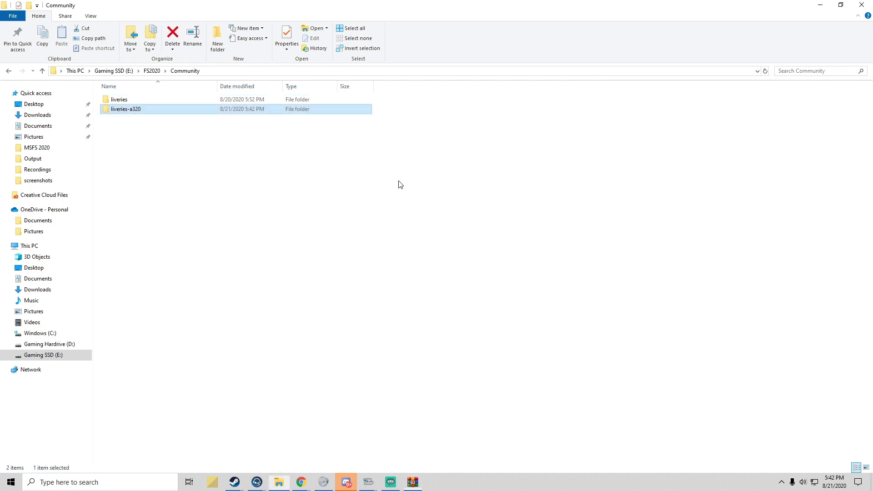
# - Check liveries-cessna208b down to its SimObjects\Airplanes folder, then return to Community
pyautogui.doubleClick(185, 119)
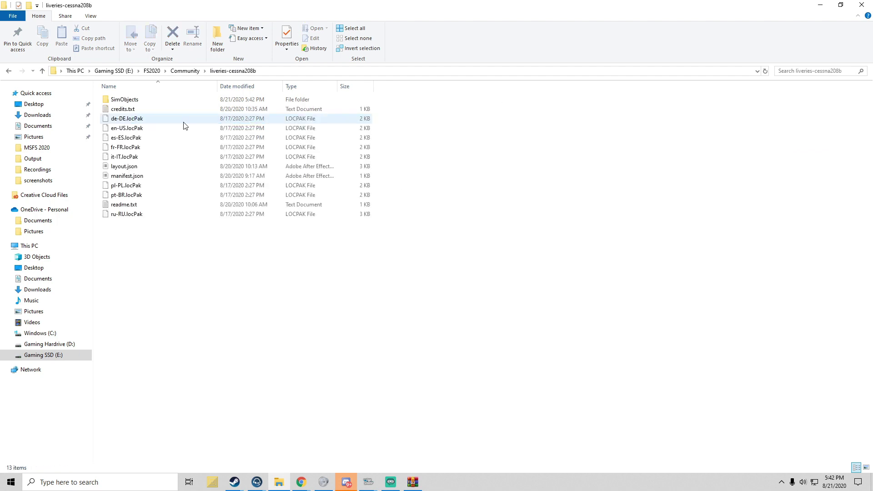
pyautogui.click(159, 102)
pyautogui.doubleClick(159, 104)
pyautogui.doubleClick(160, 104)
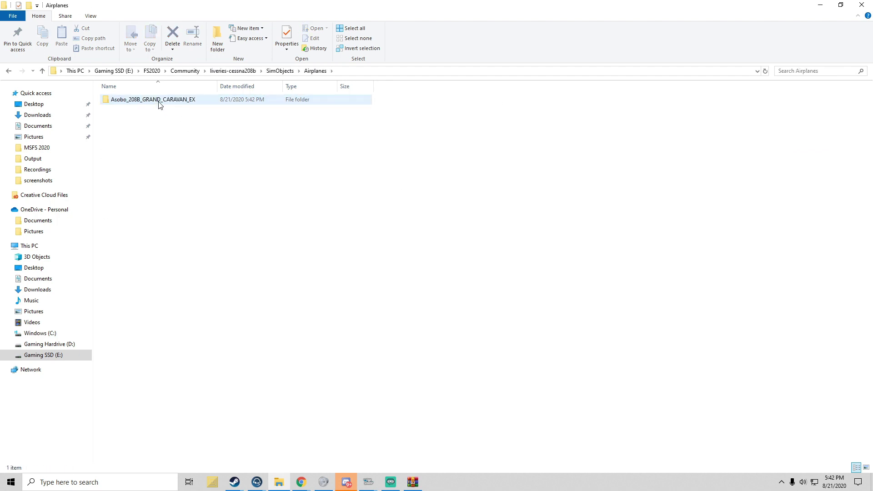
pyautogui.press('BackSpace')
pyautogui.press('BackSpace')
pyautogui.press('BackSpace')
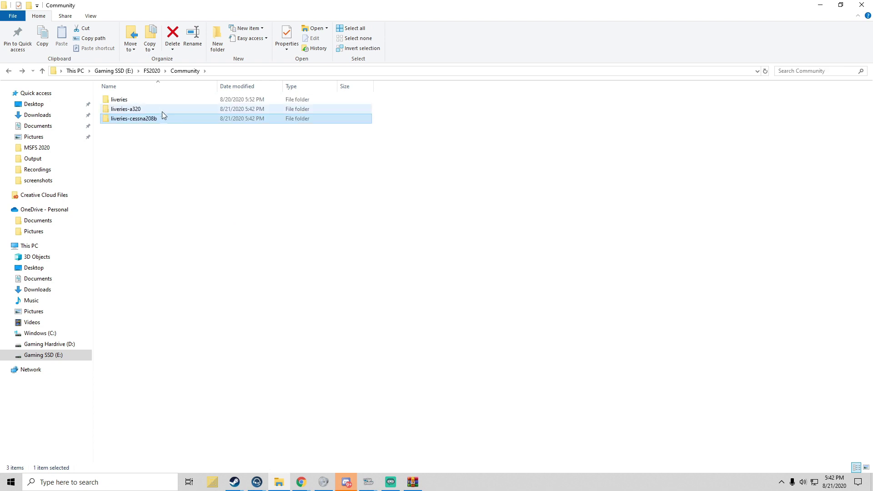
# - Open liveries-a320\SimObjects\Airplanes\Asobo_A320_NEO to see its texture folders
pyautogui.click(160, 112)
pyautogui.doubleClick(159, 111)
pyautogui.doubleClick(156, 108)
pyautogui.doubleClick(156, 103)
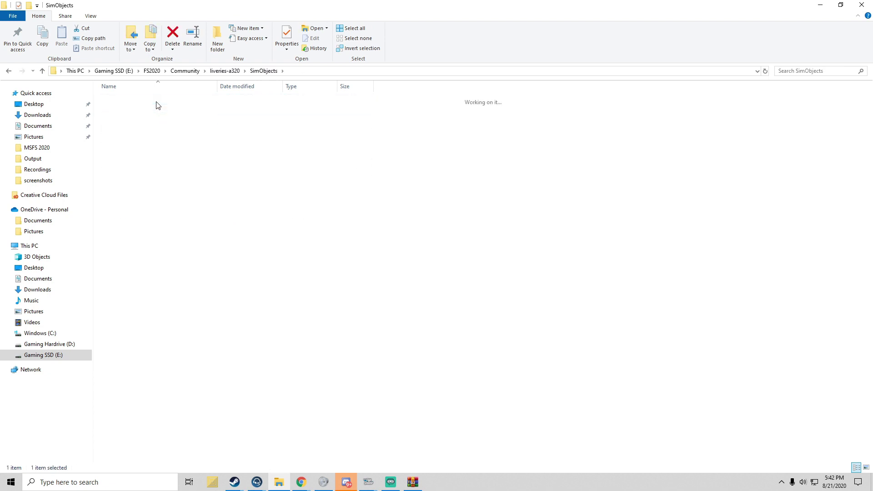
pyautogui.doubleClick(159, 101)
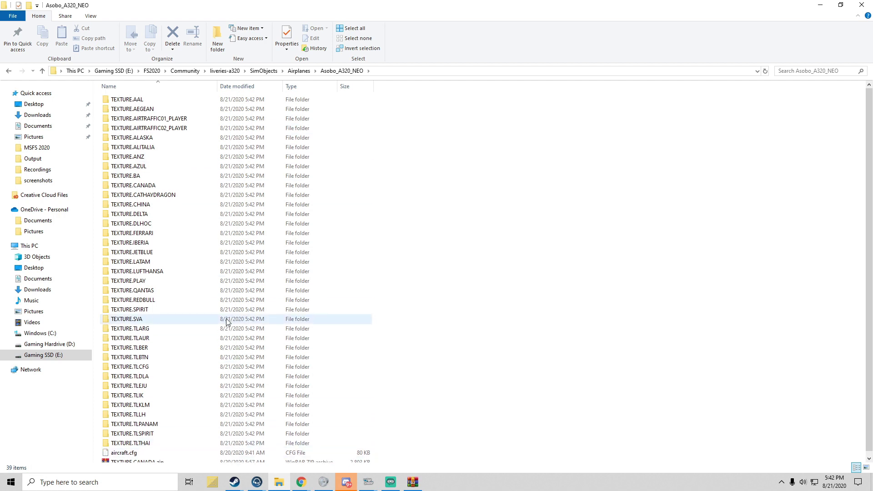
pyautogui.press('BackSpace')
pyautogui.press('BackSpace')
pyautogui.press('BackSpace')
pyautogui.press('BackSpace')
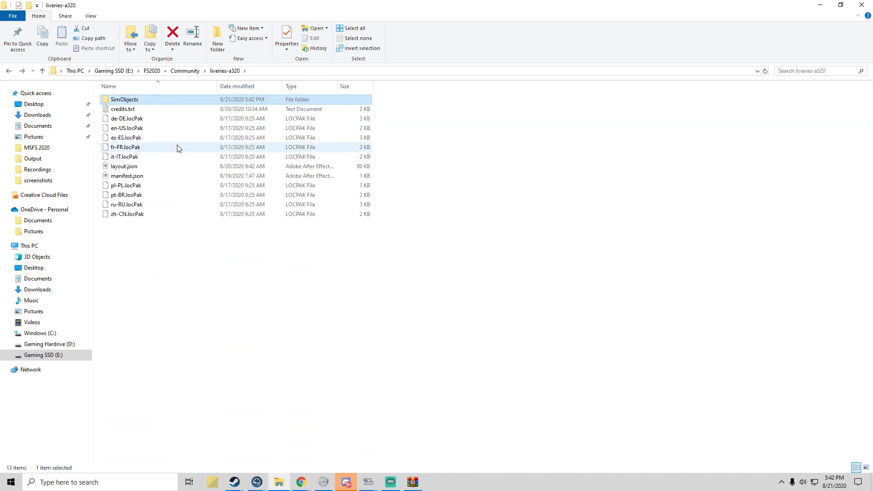
# - Check liveries\SimObjects\Airplanes\Asobo_A320_NEO, then return to the Megapack V4 page in Chrome
pyautogui.doubleClick(142, 100)
pyautogui.doubleClick(159, 104)
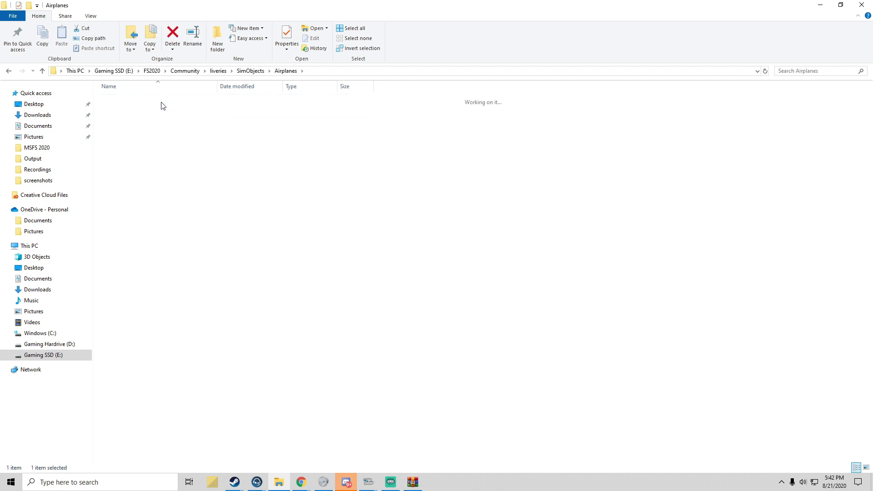
pyautogui.doubleClick(163, 103)
pyautogui.hotkey('alt', 'Left')
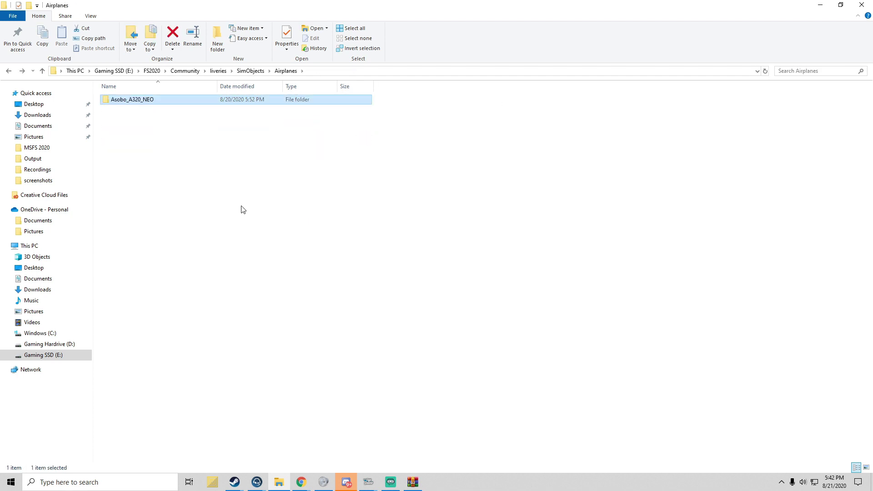
pyautogui.hotkey('alt', 'Left')
pyautogui.hotkey('alt', 'Left')
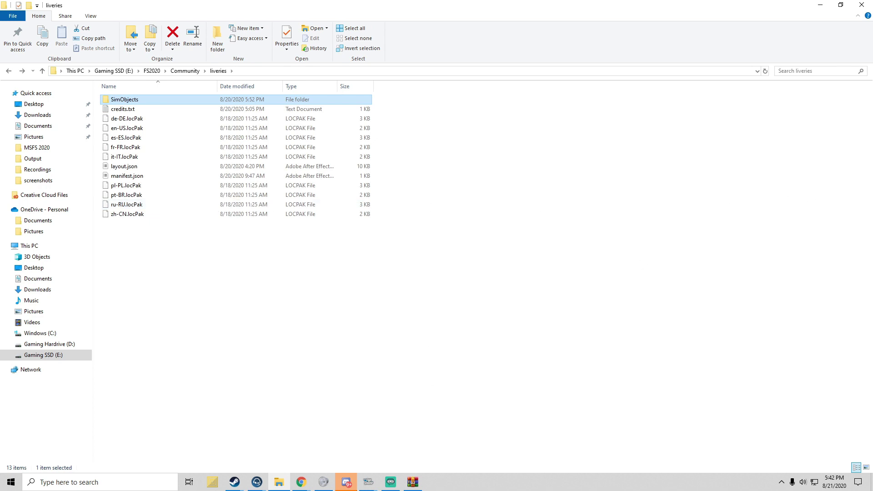
pyautogui.moveTo(301, 482)
pyautogui.click(228, 456)
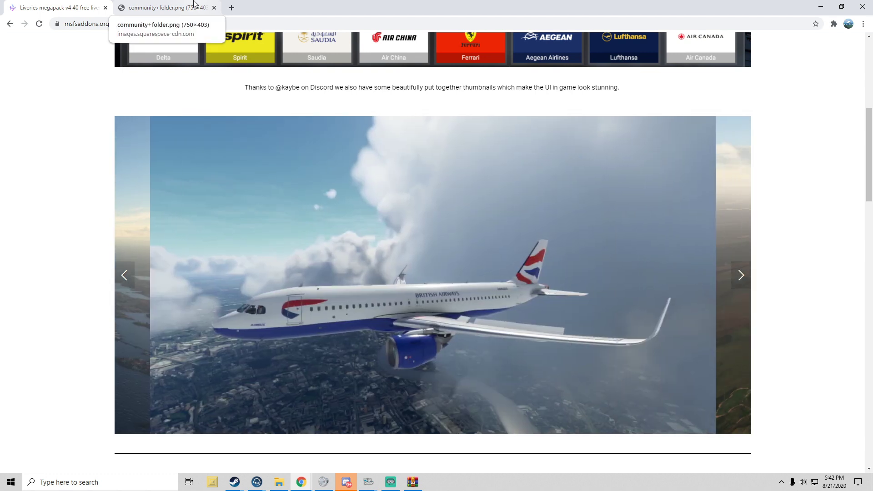
# - View the community+folder.png location image, then bring Microsoft Flight Simulator to the front
pyautogui.click(194, 4)
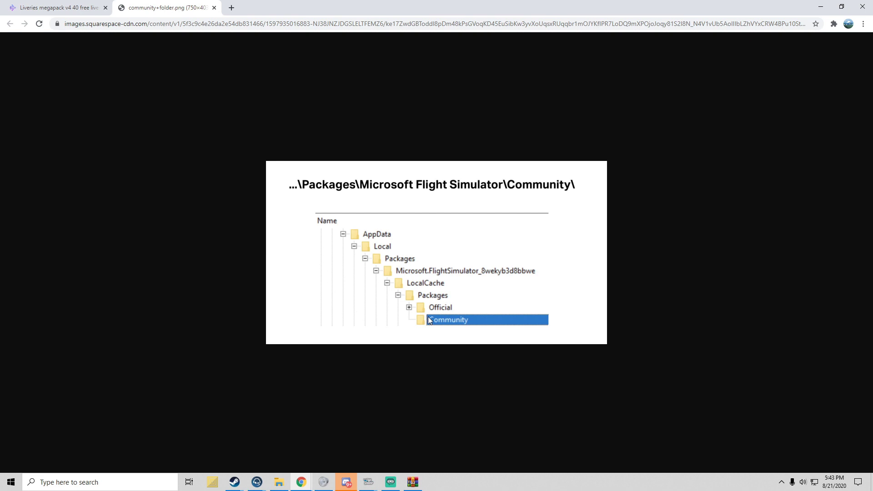
pyautogui.rightClick(372, 484)
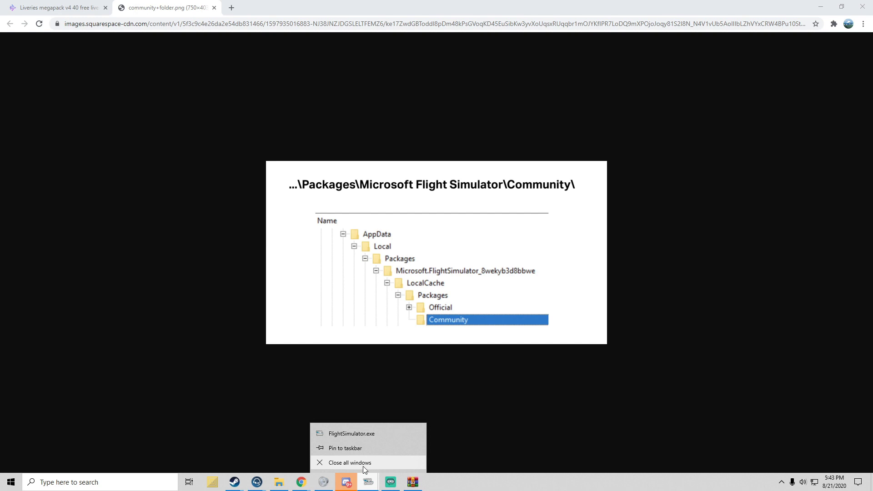
pyautogui.click(364, 464)
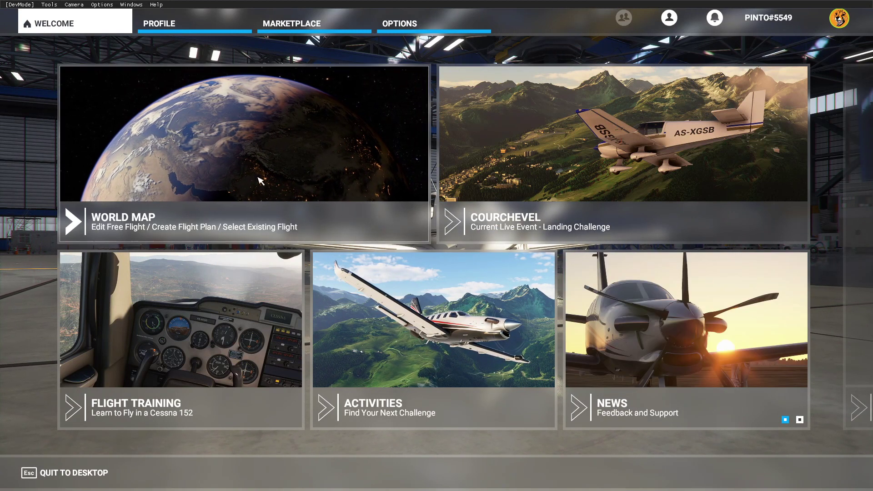
# - On the World Map, set Denver Intl (KDEN) runway 26 as the departure airport
pyautogui.click(196, 218)
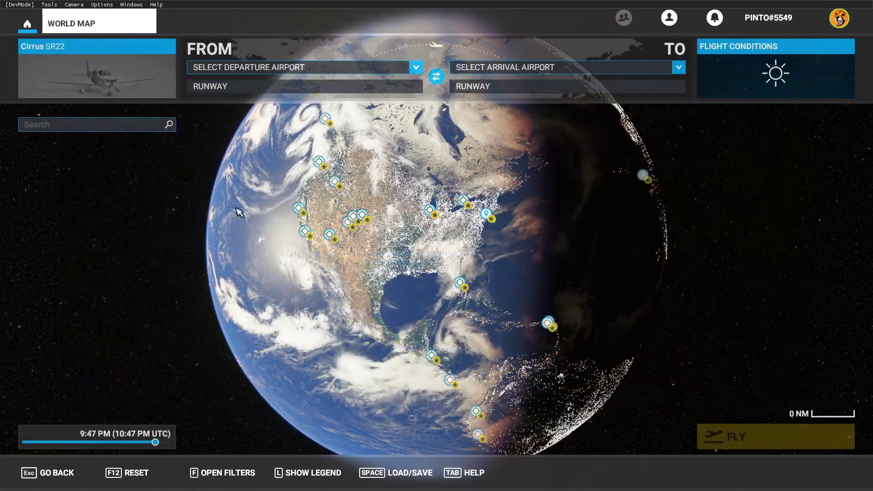
pyautogui.click(367, 221)
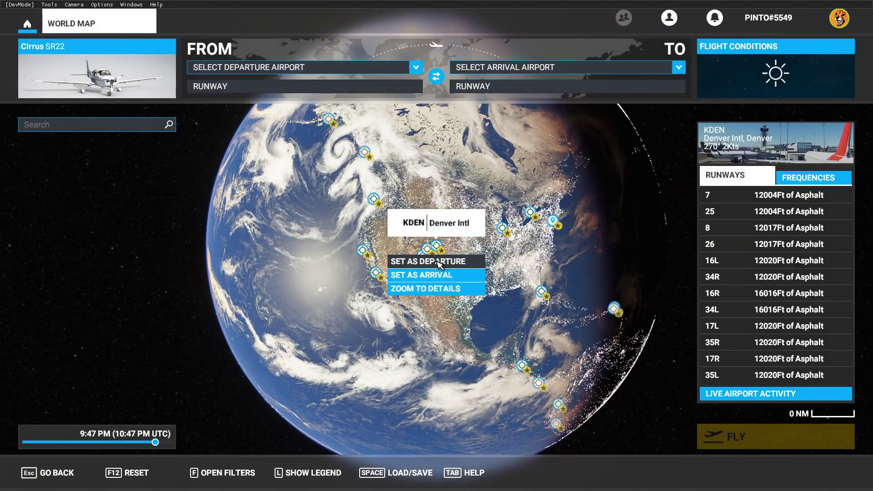
pyautogui.click(423, 261)
pyautogui.click(96, 73)
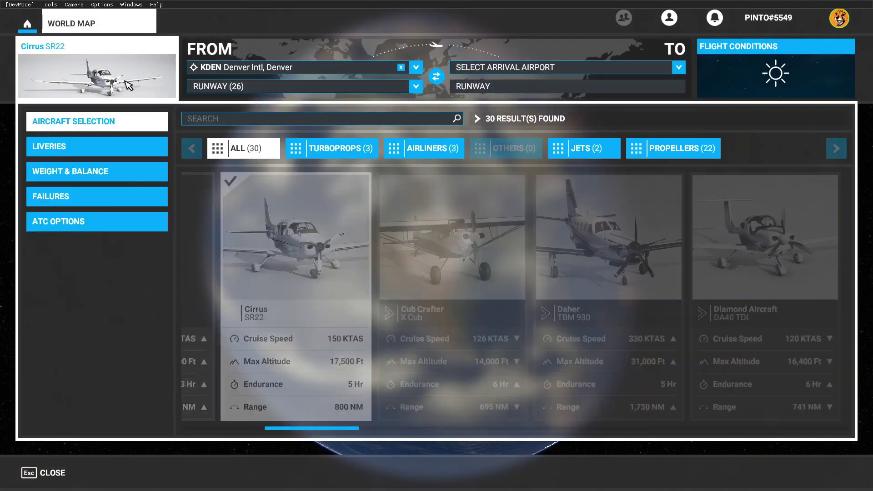
pyautogui.scroll(4, 288, 266)
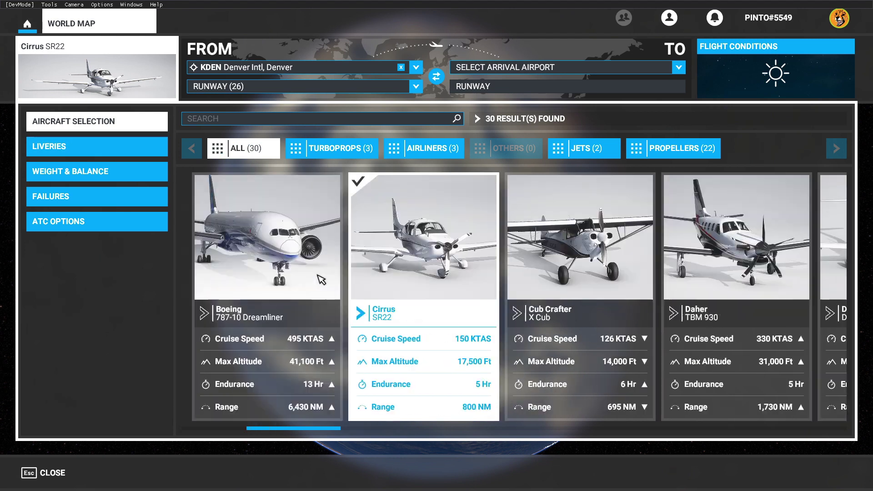
# - Select the Airbus A320neo and browse its liveries, including Air China, Ferrari, Lufthansa and Alaska
pyautogui.click(287, 266)
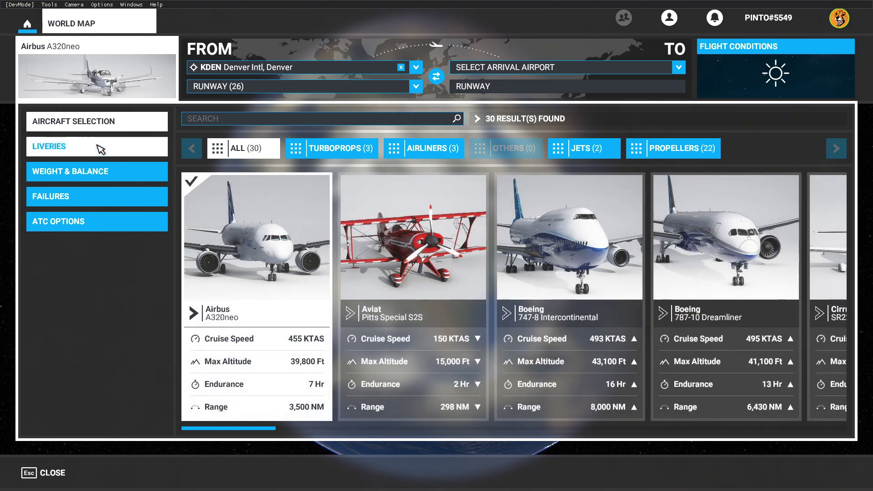
pyautogui.click(101, 148)
pyautogui.scroll(-9, 424, 239)
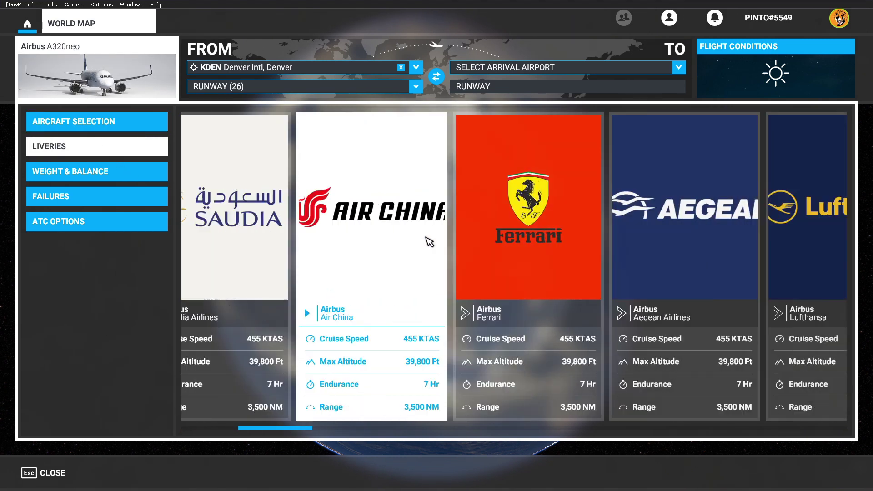
pyautogui.scroll(-8, 502, 258)
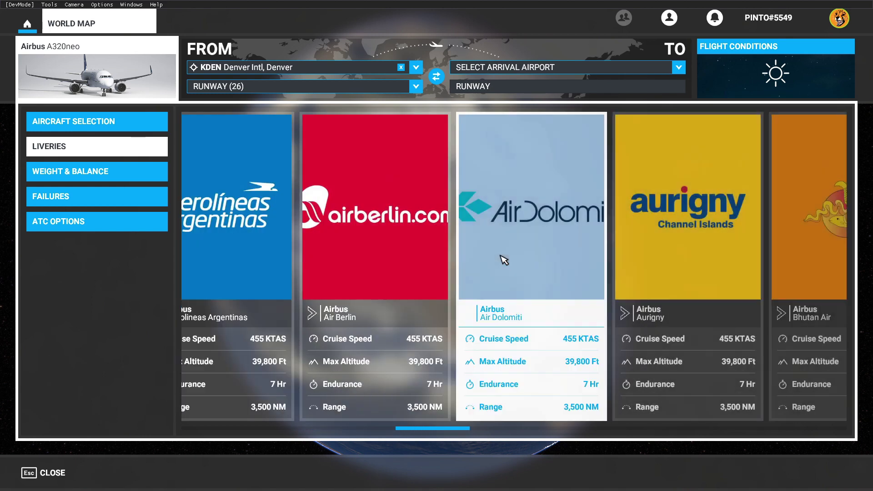
pyautogui.scroll(-5, 503, 256)
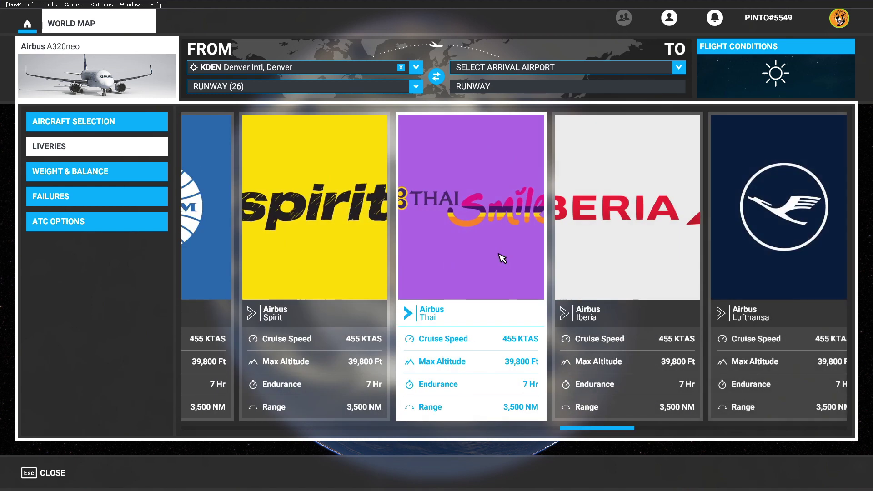
pyautogui.scroll(-2, 508, 260)
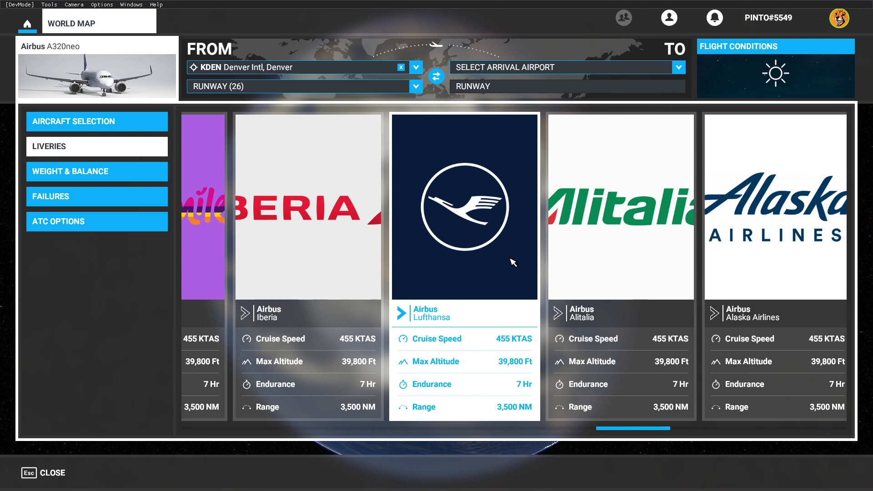